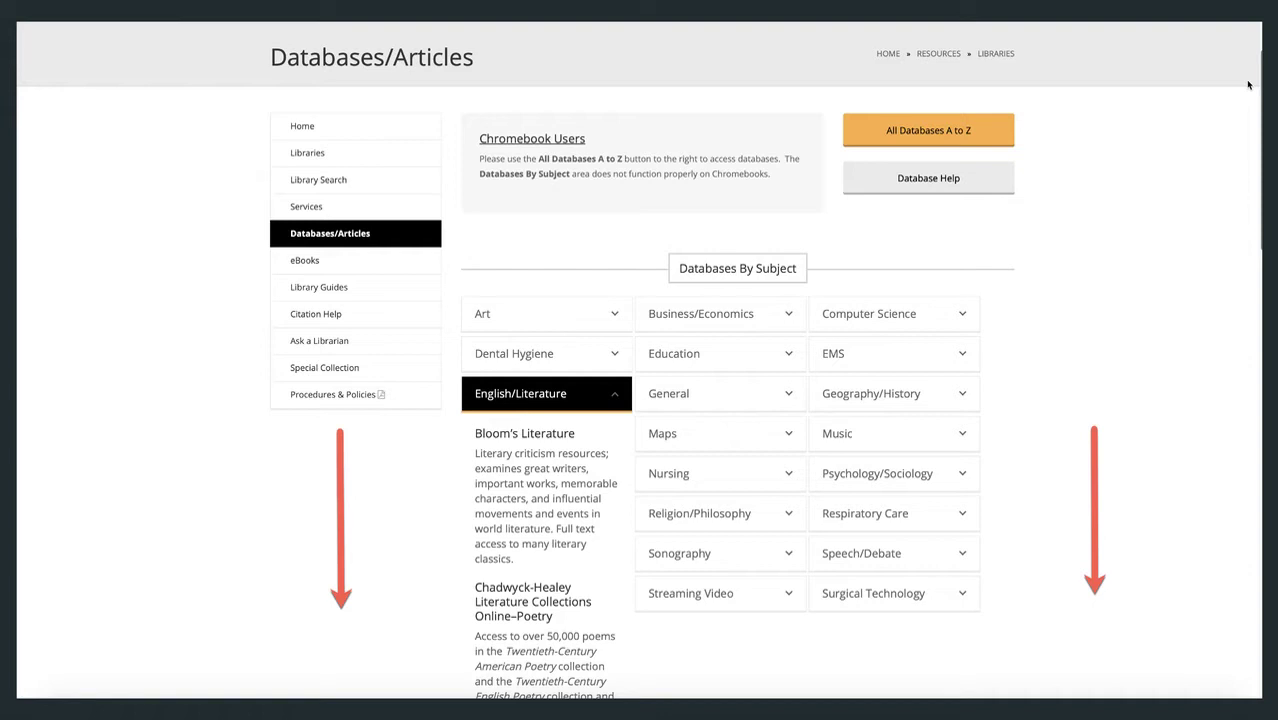
# Step: Scroll down the expanded English/Literature database list to the Gale Literary Sources entry
pyautogui.scroll(-5, 1248, 85)
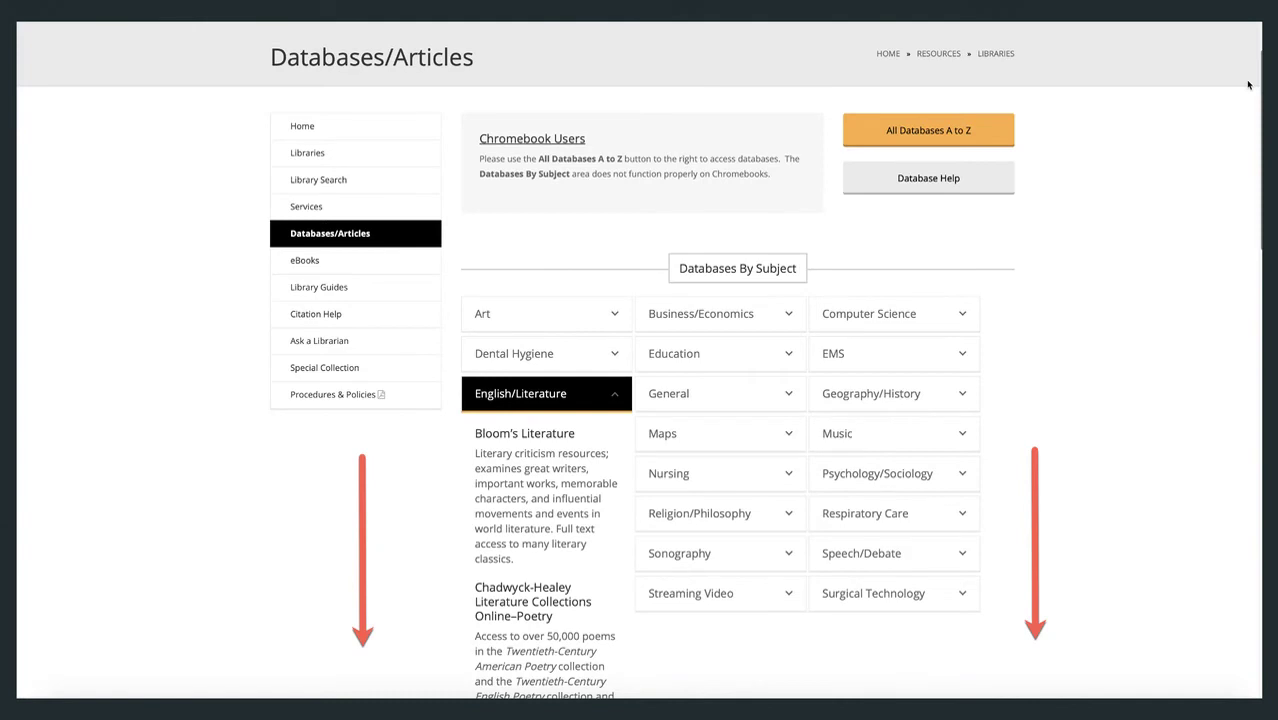
# Step: Scroll down the Databases/Articles page toward the Literary Reference Center entry
pyautogui.scroll(-5, 1248, 85)
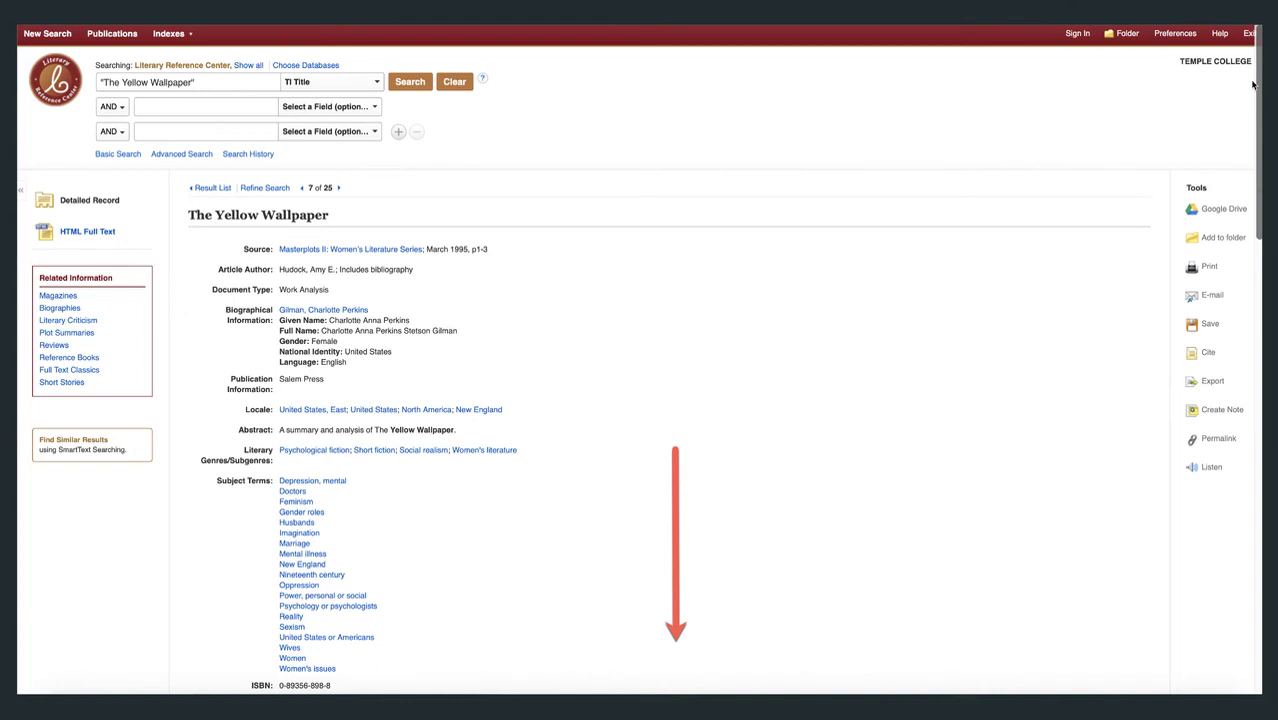
# Step: Scroll down through the Yellow Wallpaper result record's details
pyautogui.scroll(-15, 1245, 80)
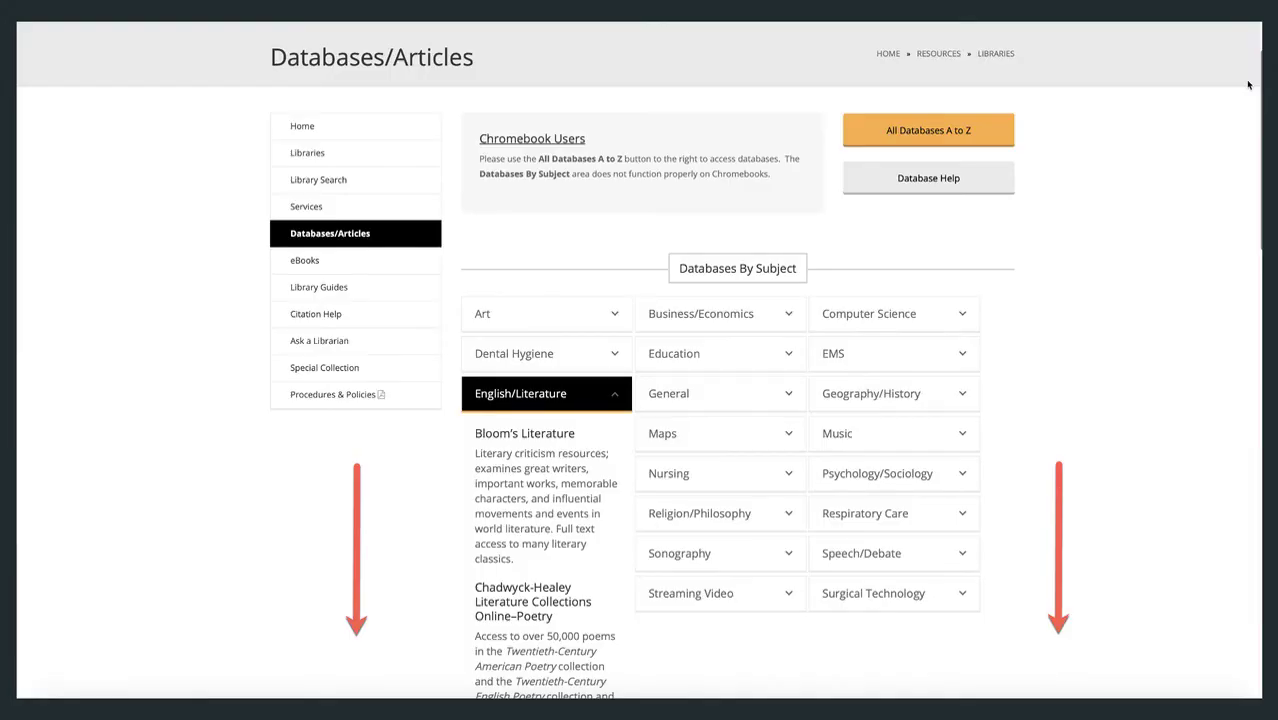
# Step: Scroll down the English/Literature list to the JSTOR and Literary Reference Center entries
pyautogui.scroll(-5, 1248, 85)
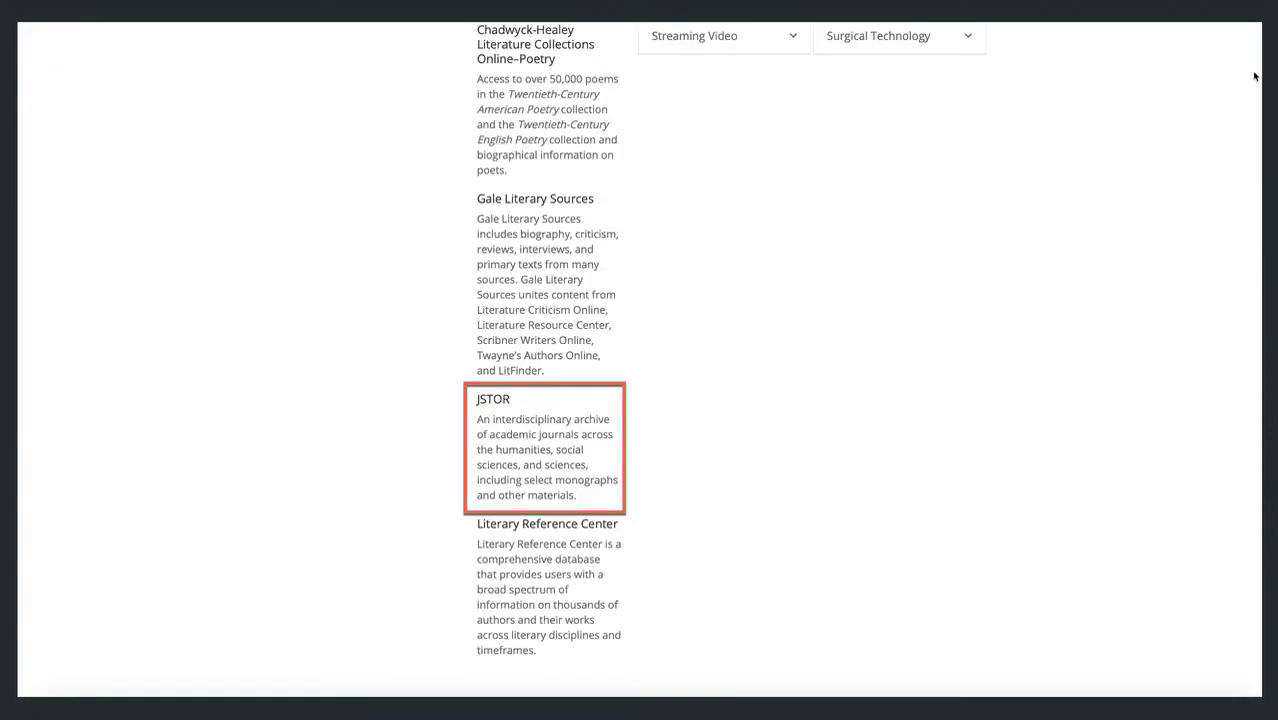